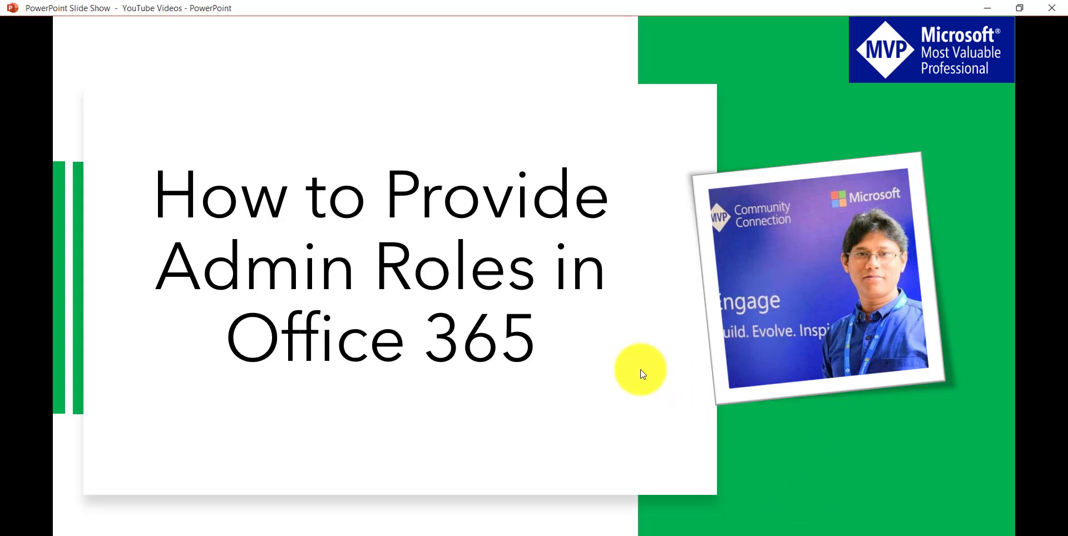
click(640, 369)
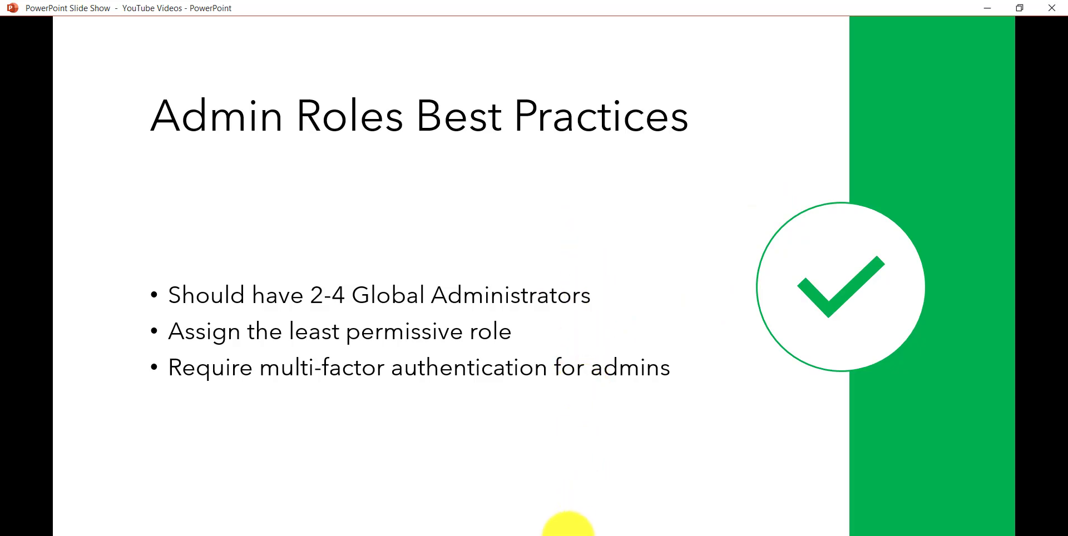
- Bring up the SharePoint Sky Teachable site in Firefox and scroll through its Featured Courses cards
click(567, 534)
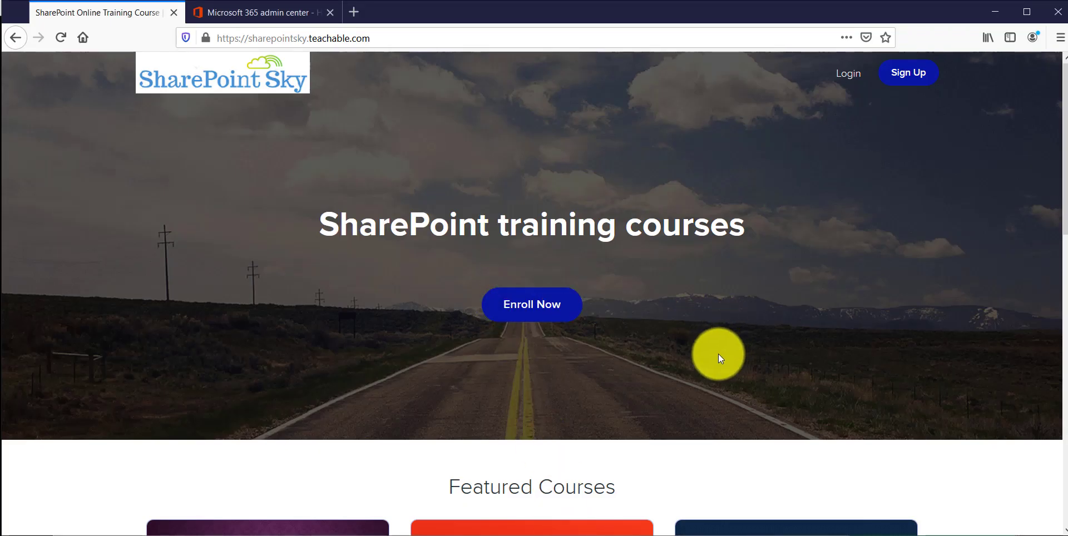
scroll(718, 354, down, 6)
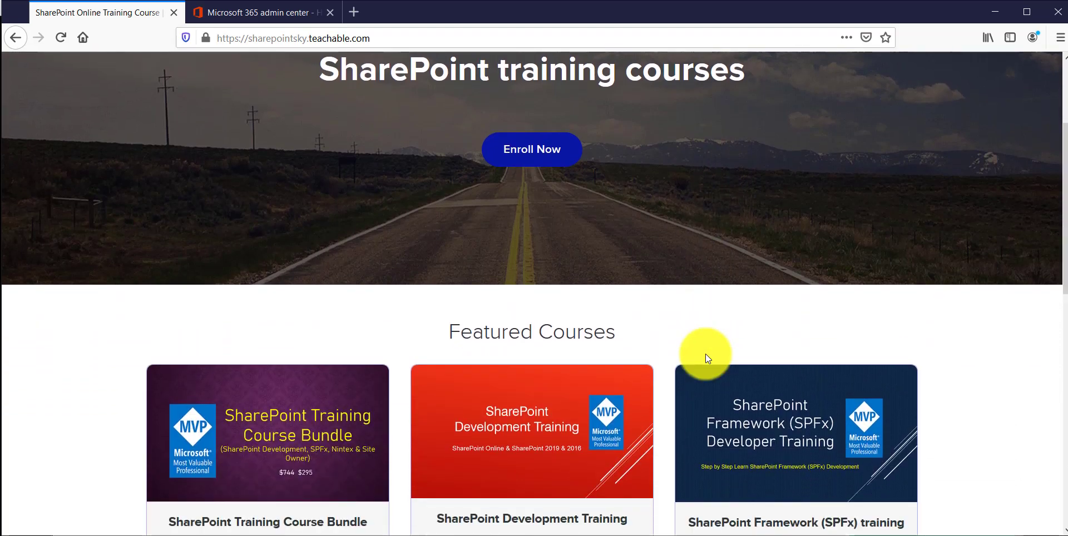
scroll(696, 353, down, 3)
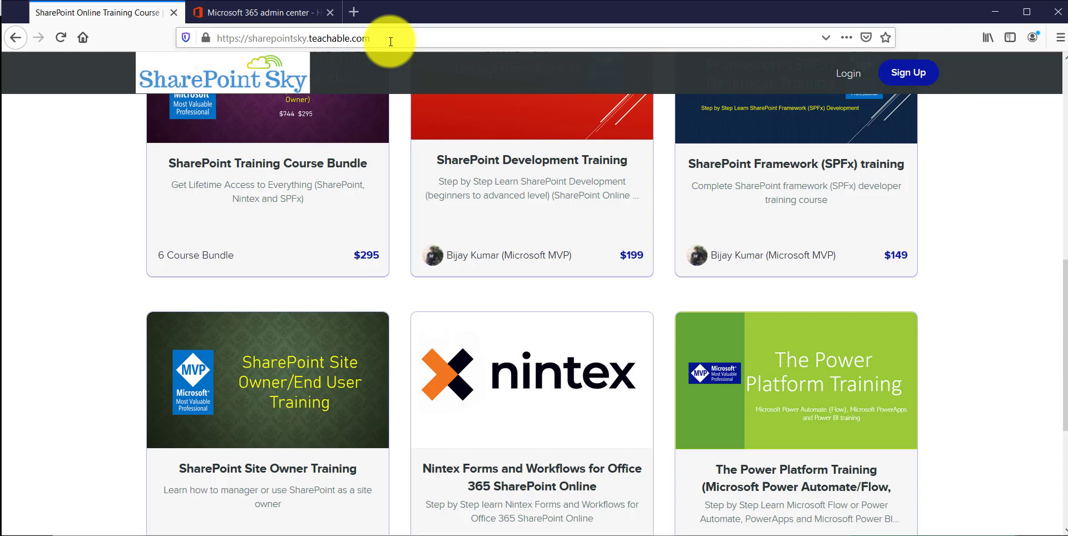
- In the admin center, check Roles under Customize navigation and save, then expand Users
click(286, 20)
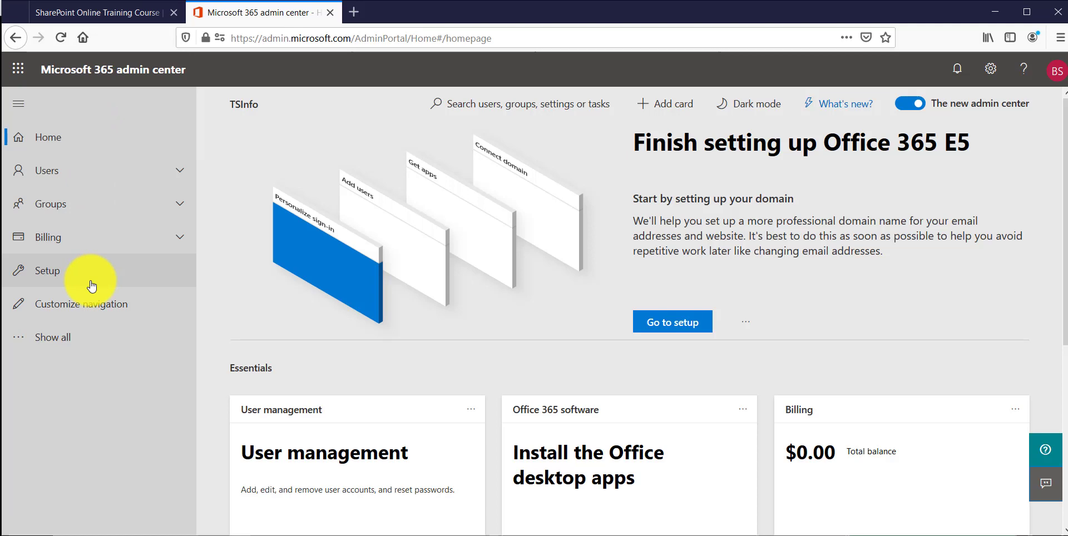
click(106, 313)
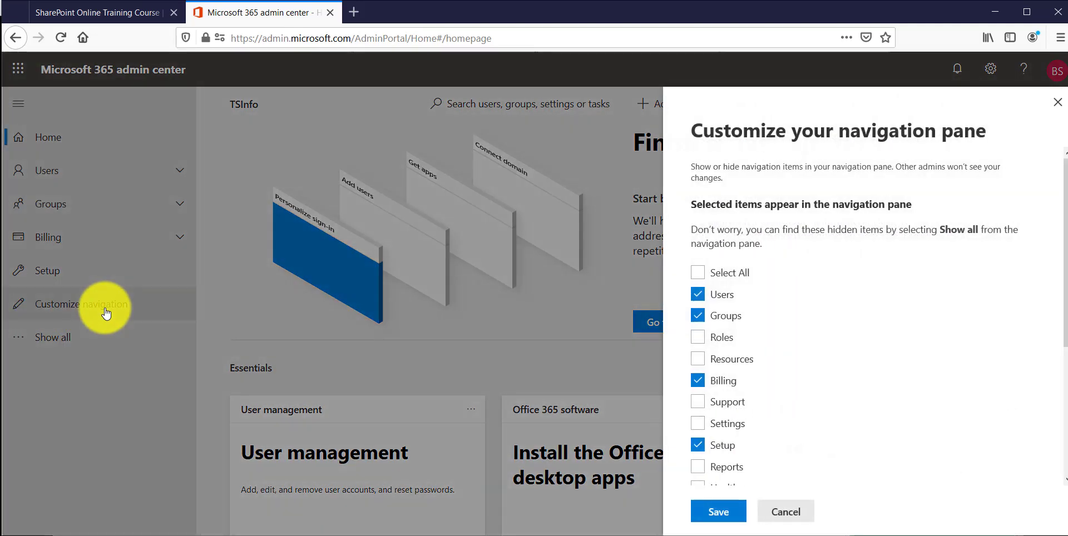
click(698, 339)
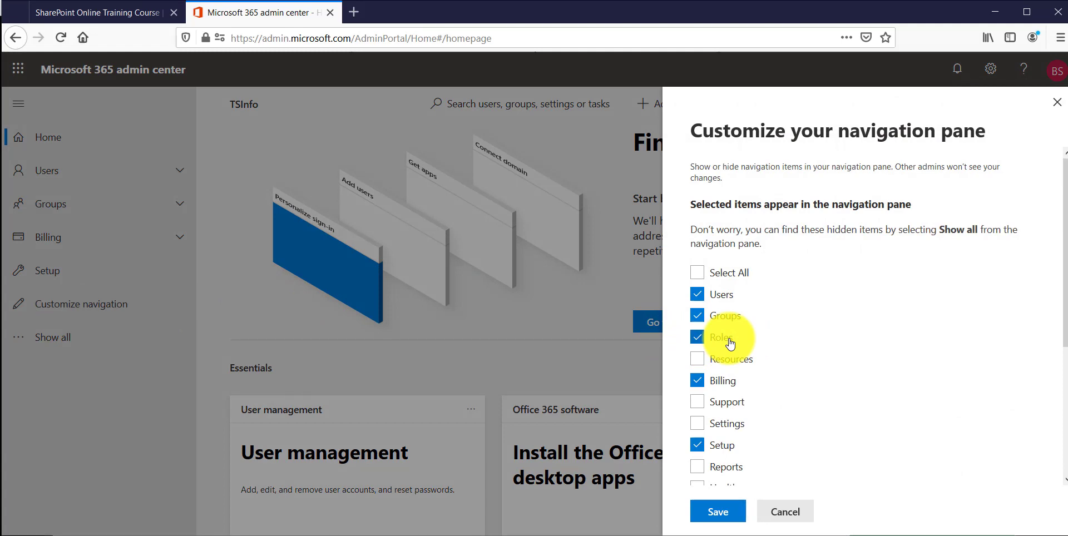
click(739, 508)
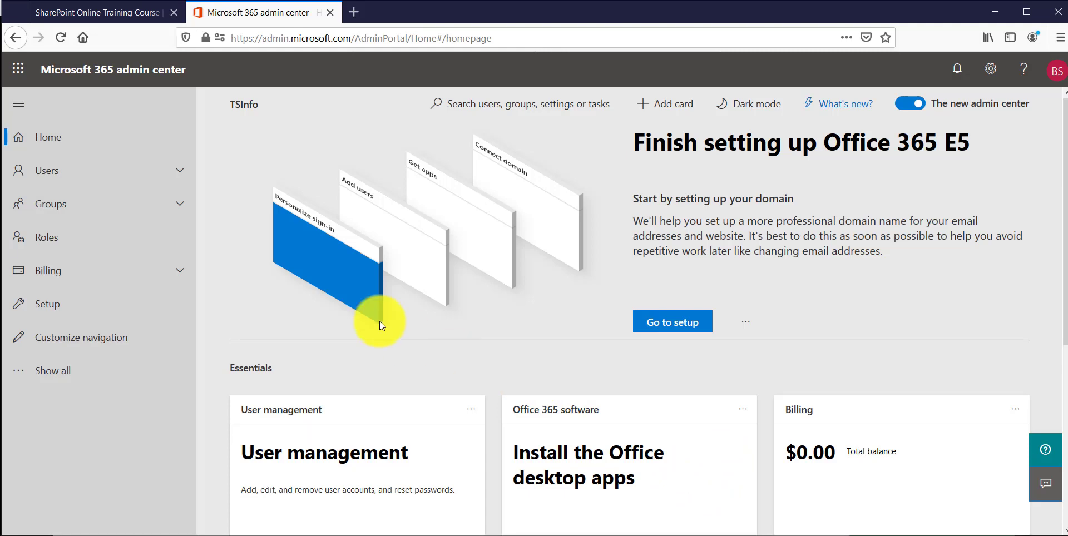
click(60, 176)
- Collapse Users, open the Roles page, and scroll the admin roles list down to Password admin
click(60, 176)
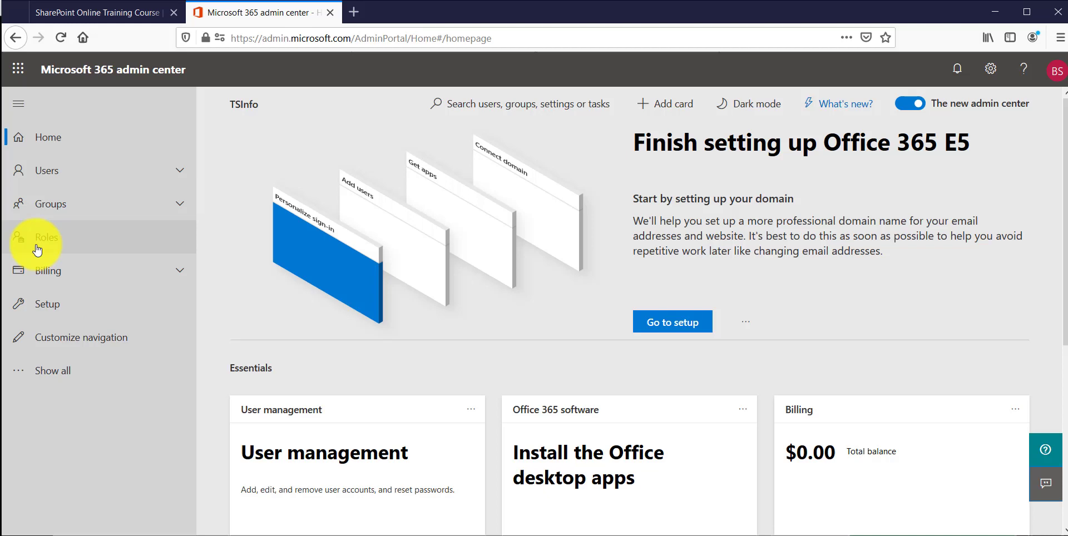
click(61, 243)
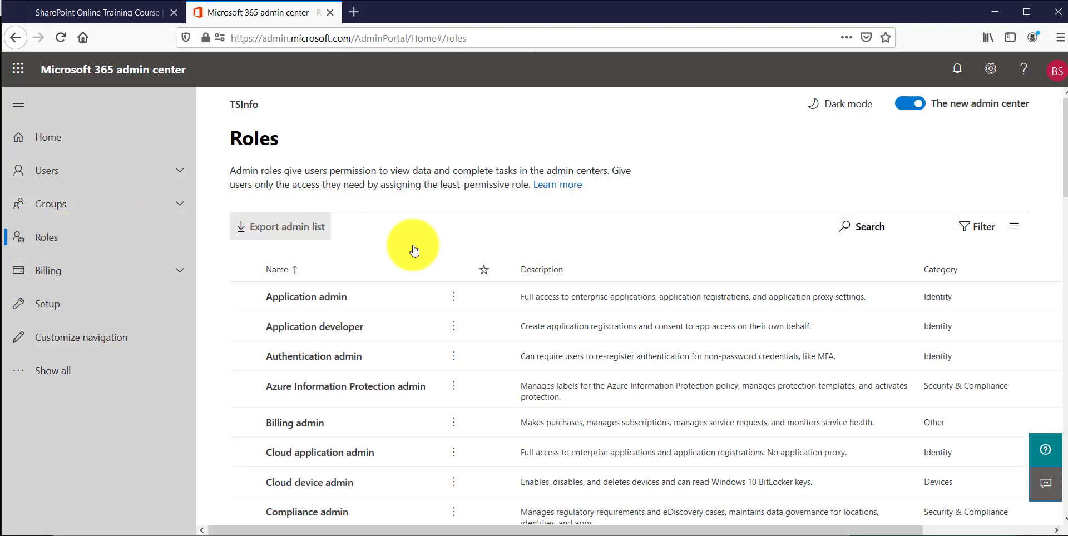
scroll(511, 319, down, 1)
scroll(511, 318, down, 3)
scroll(510, 316, up, 2)
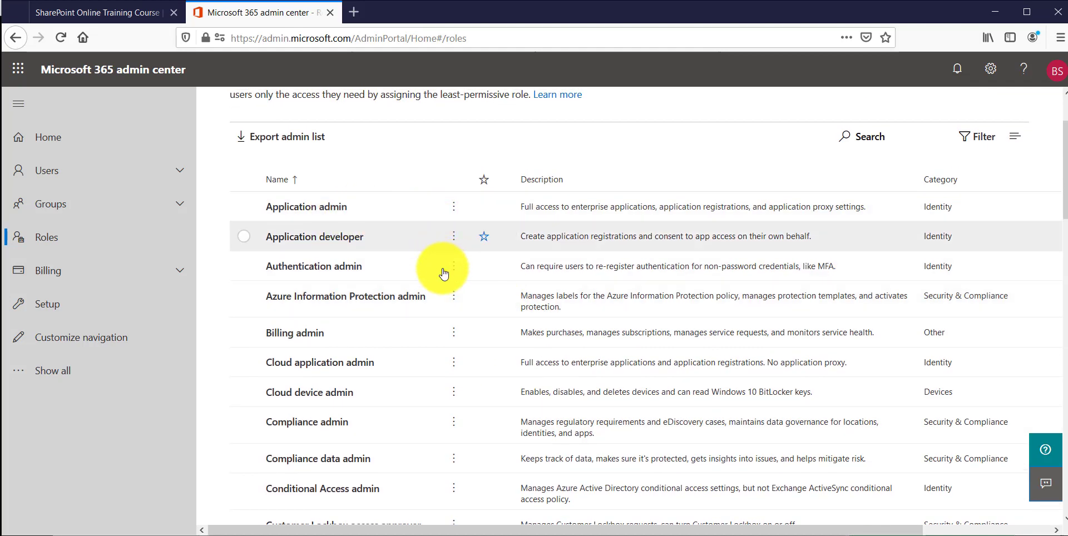
scroll(443, 345, down, 3)
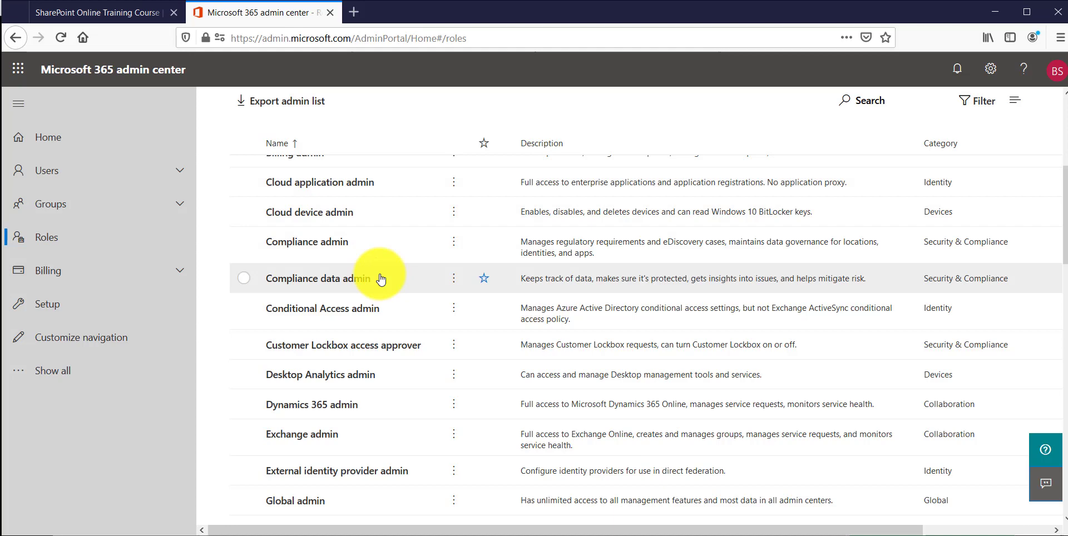
scroll(381, 280, down, 3)
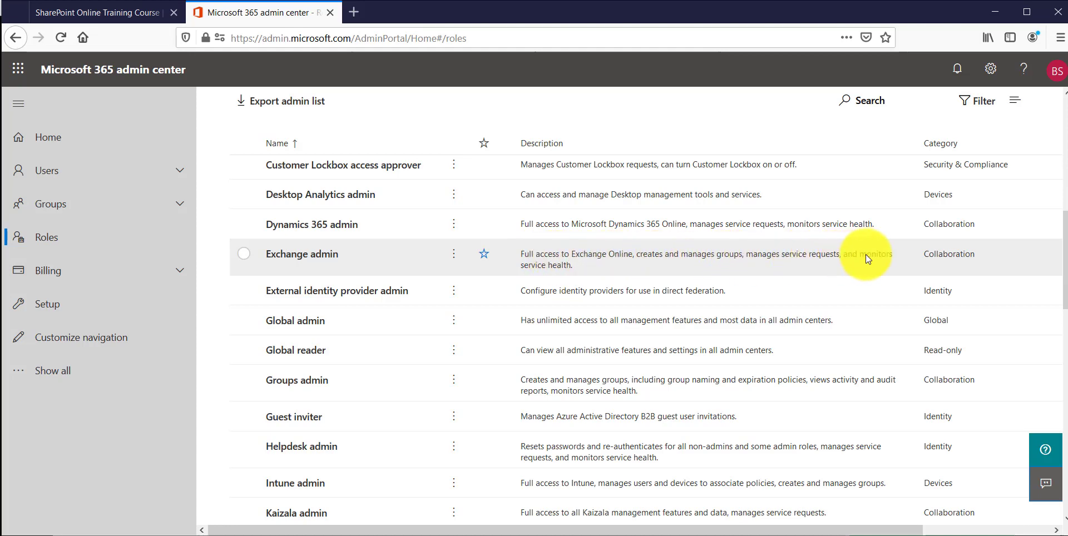
scroll(657, 346, down, 6)
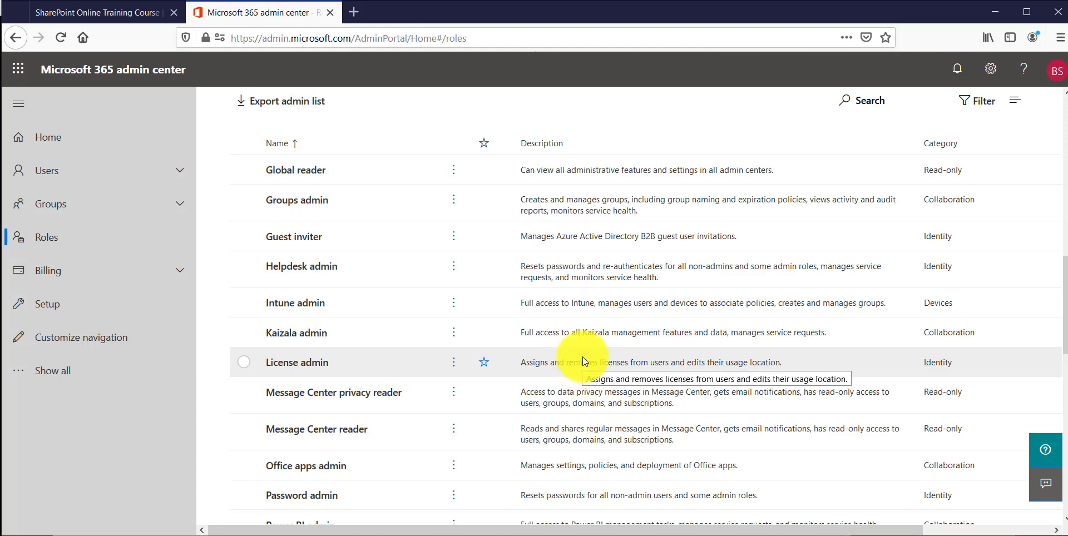
scroll(370, 271, down, 3)
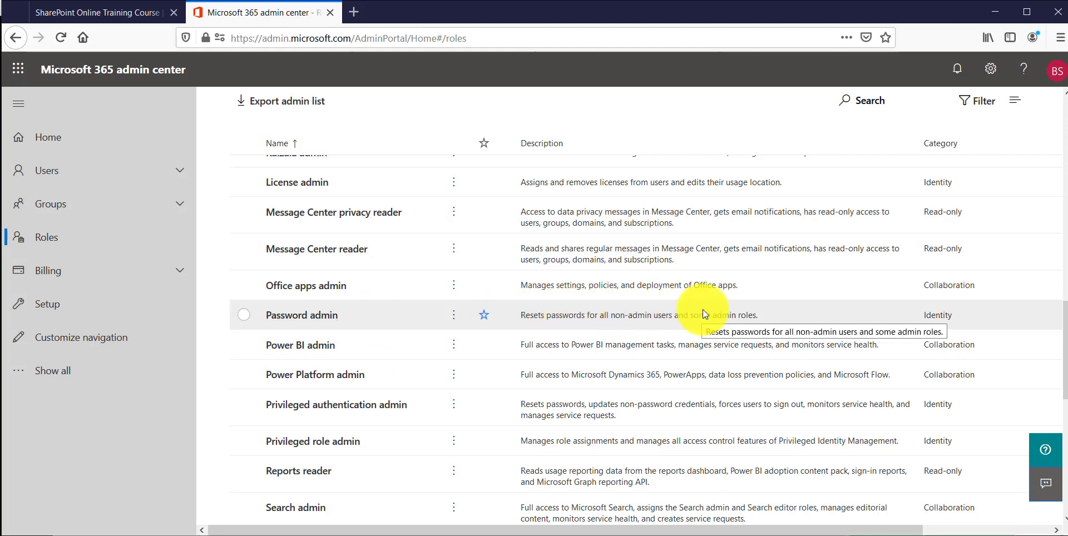
- Open Password admin's details, checking its Assigned admins and Permissions (update passwords, read basic properties)
click(330, 325)
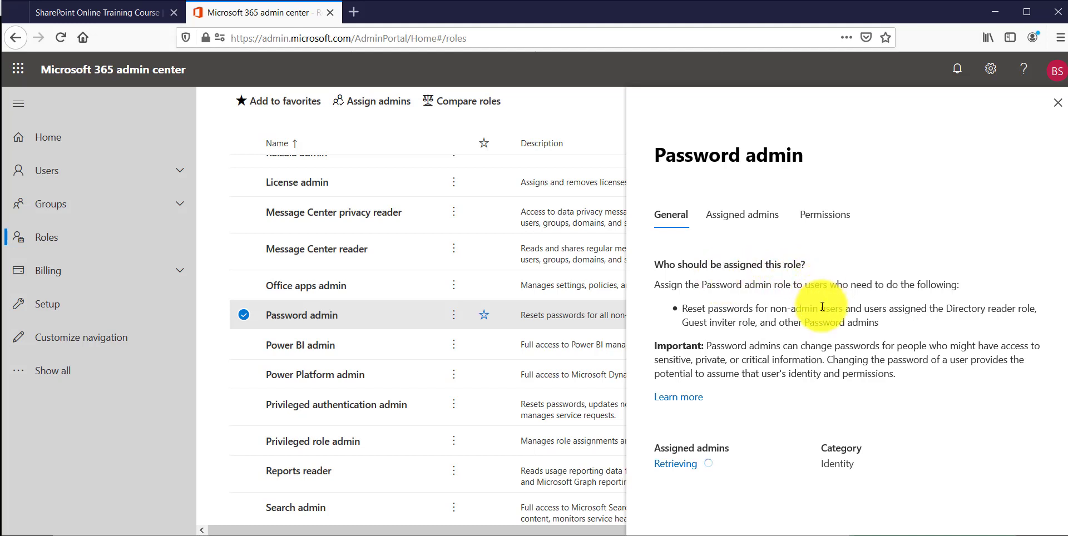
click(754, 224)
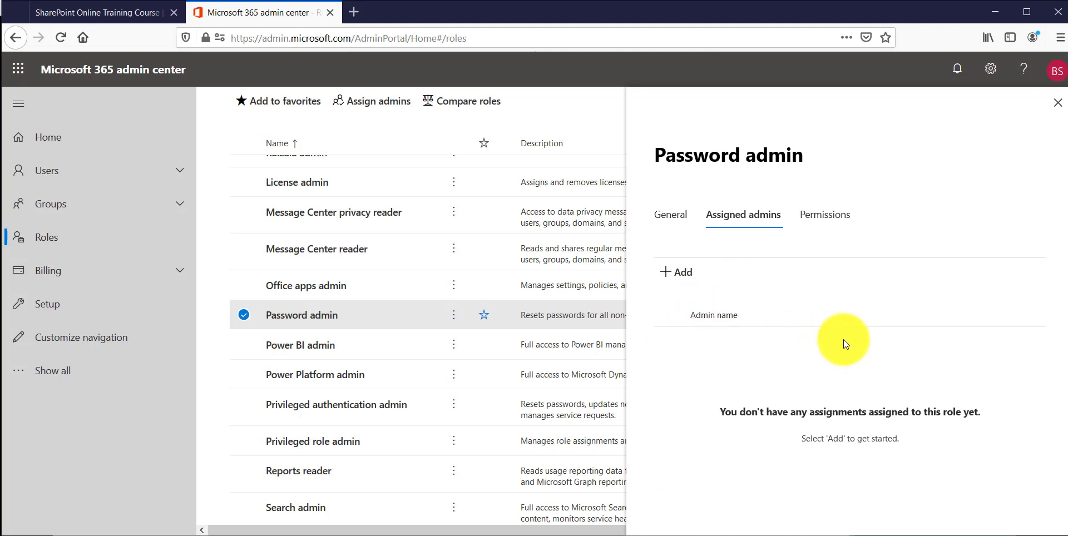
click(824, 217)
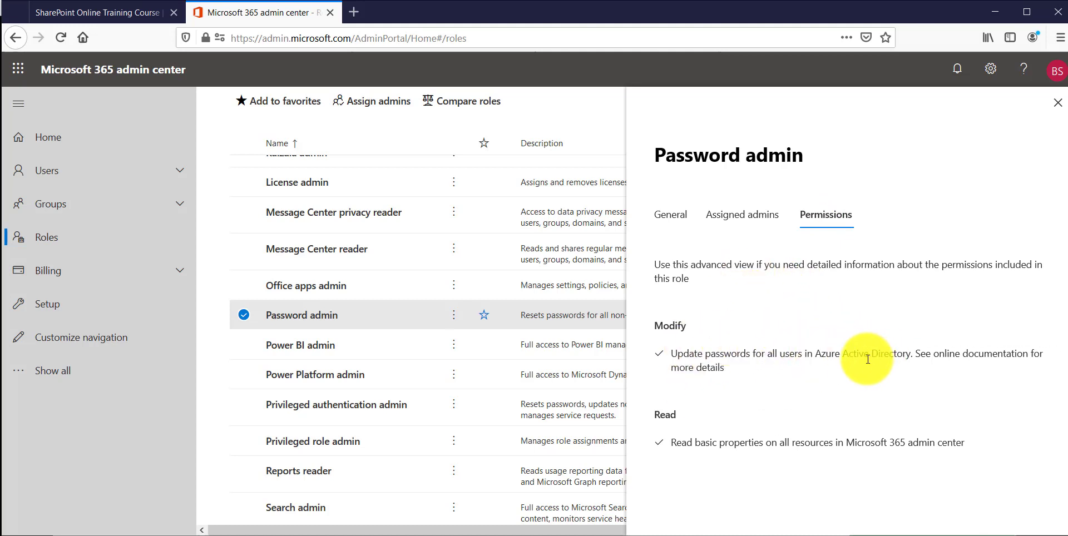
- Search for the user by first name, add them as a Password admin assigned admin, and save
click(746, 221)
click(676, 271)
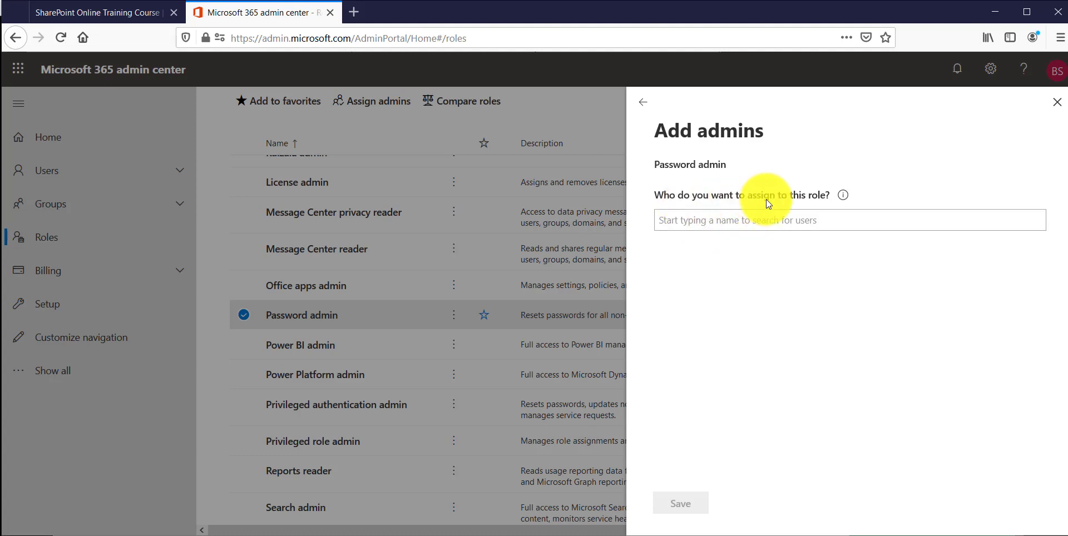
click(757, 221)
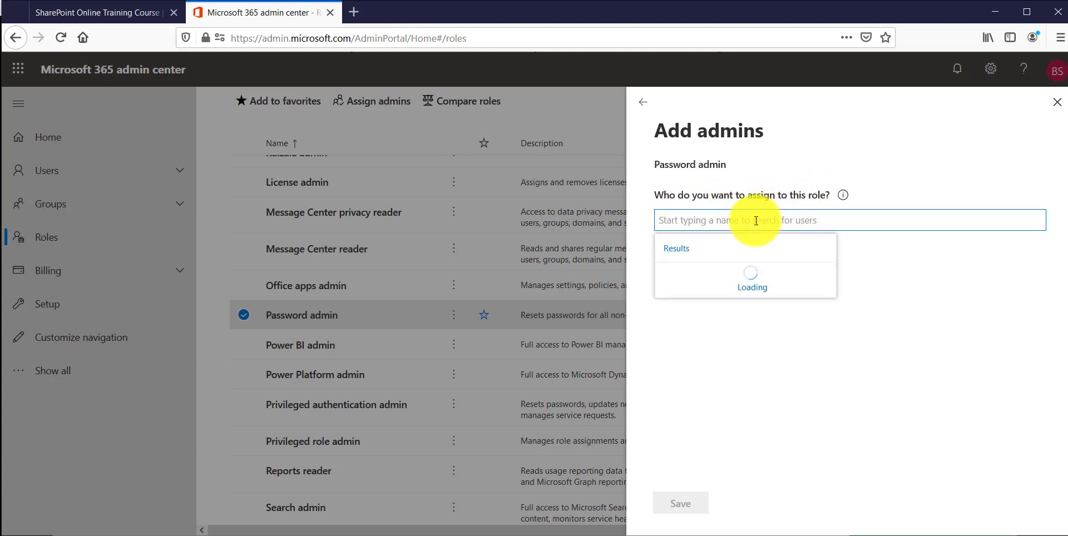
text(b)
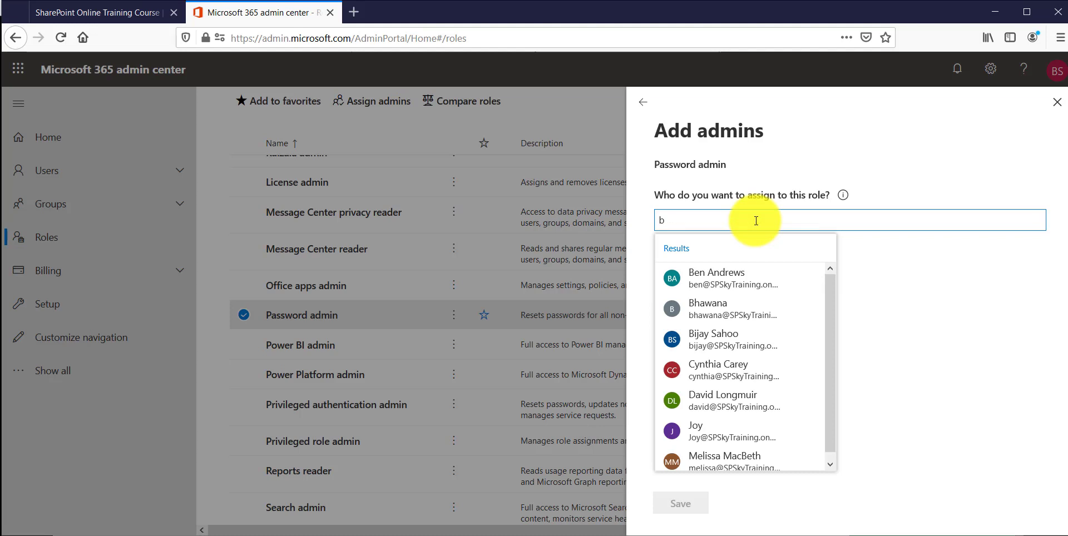
text(en)
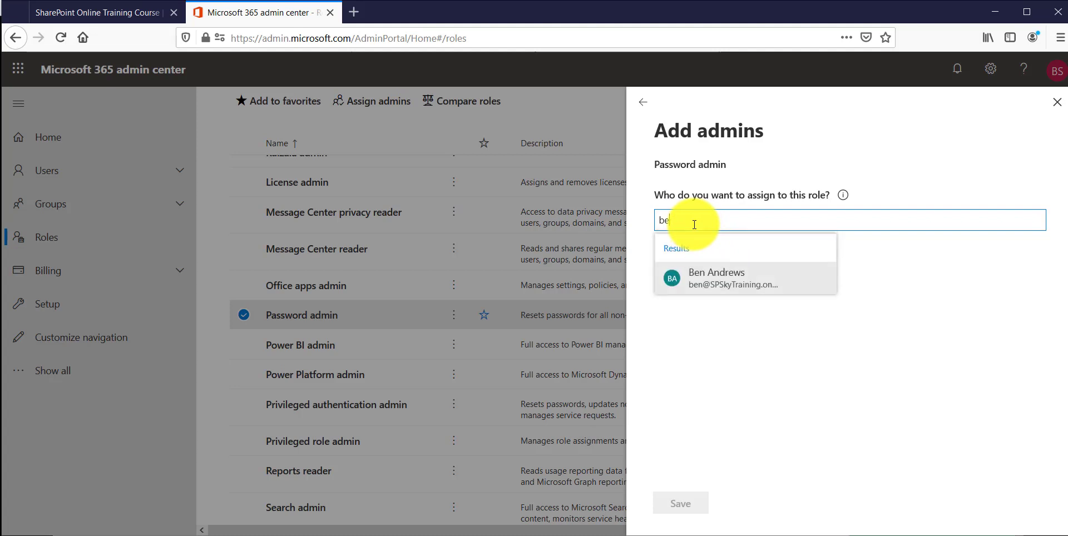
click(703, 277)
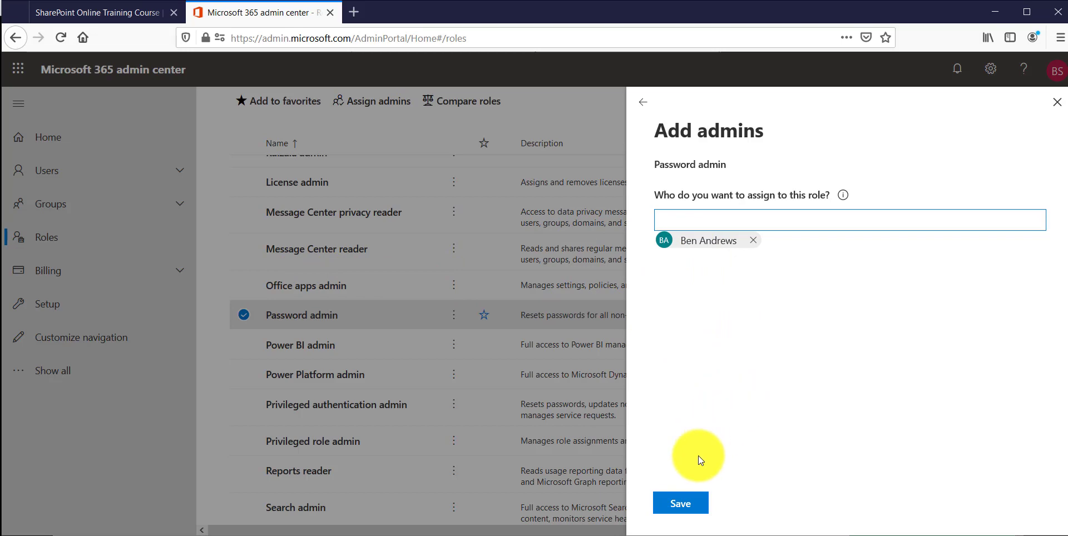
click(683, 505)
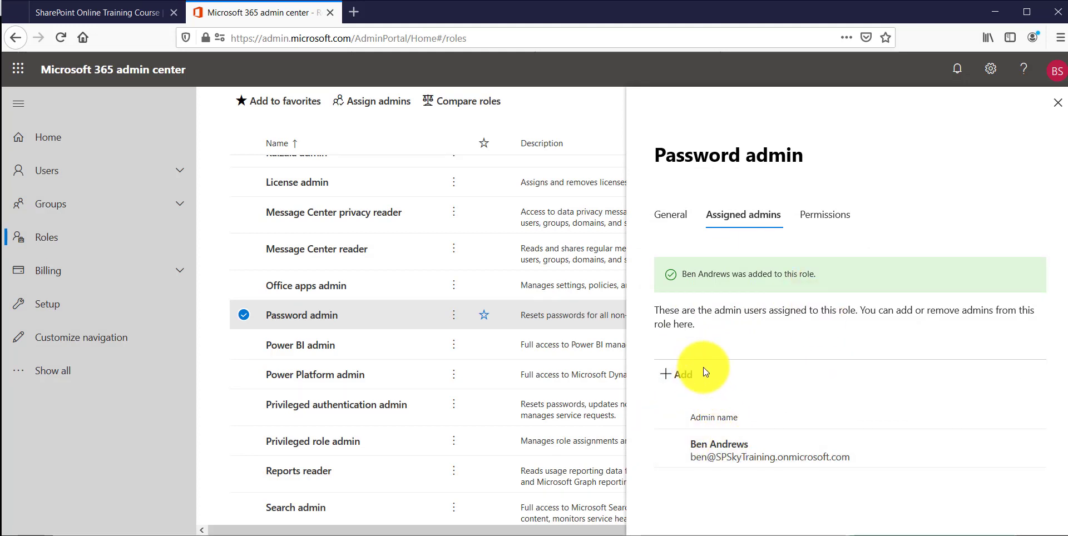
- Recheck the Permissions tab, close the Password admin panel, and scroll through the roles list
click(839, 219)
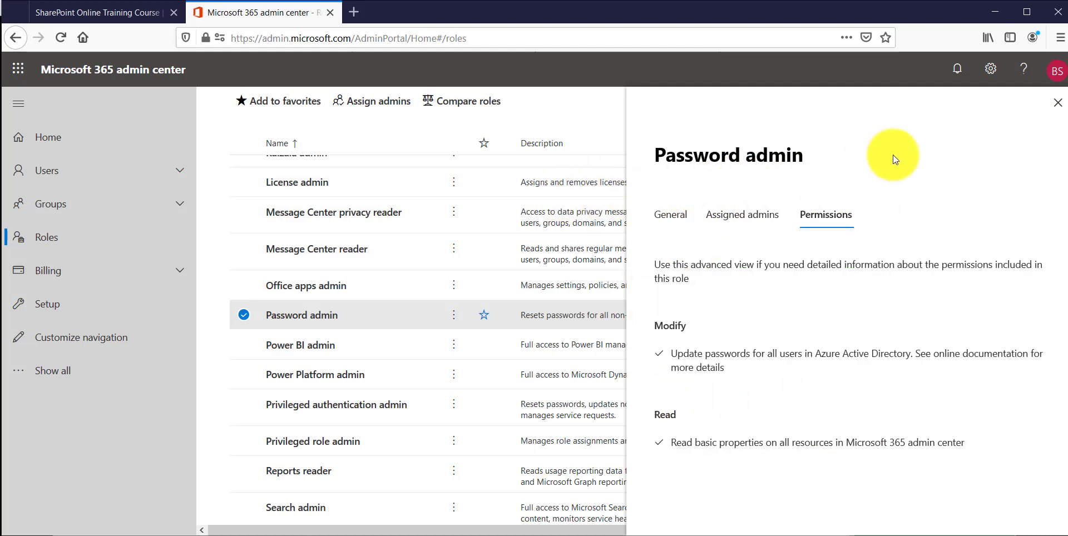
click(1058, 102)
scroll(469, 350, up, 15)
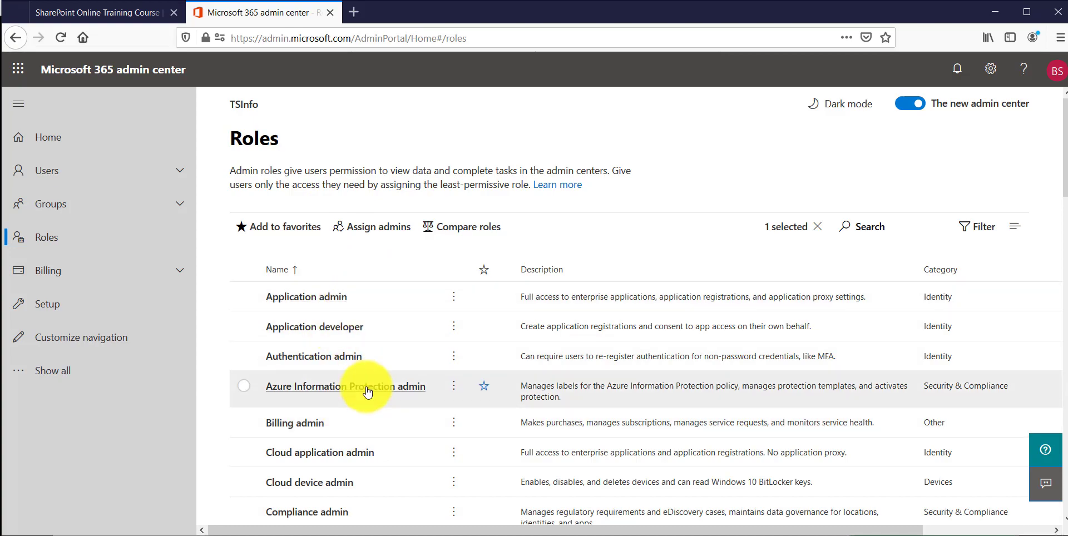
scroll(356, 390, down, 15)
scroll(367, 389, down, 5)
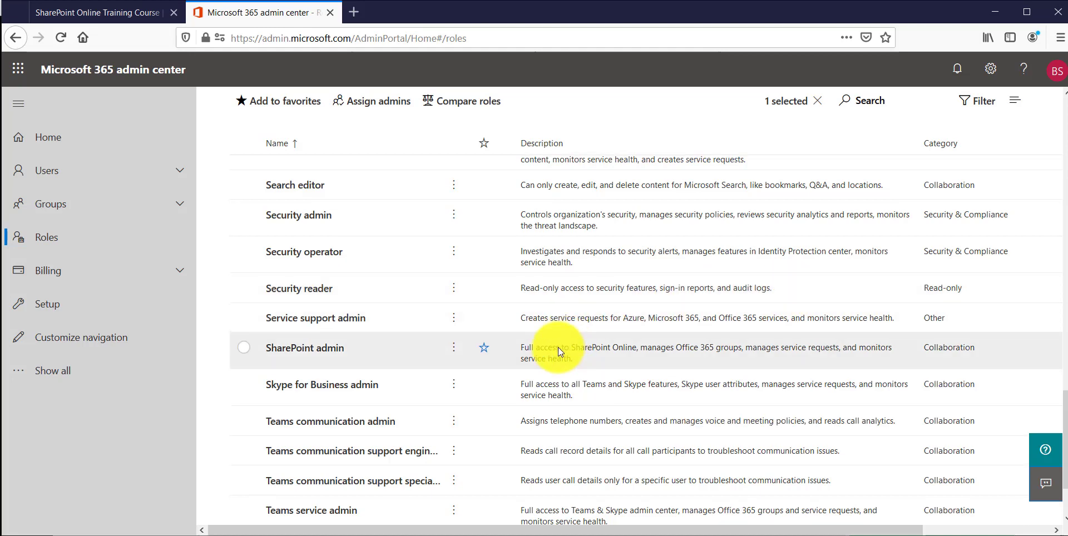
scroll(558, 347, up, 10)
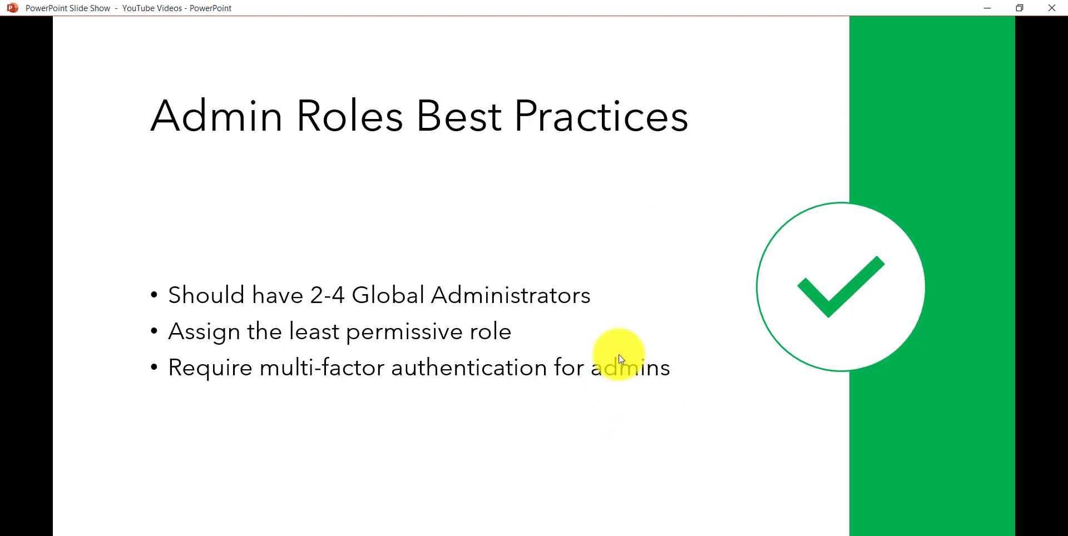
- Advance the slide show to the closing 'Follow us in Social Networks' slide
click(619, 355)
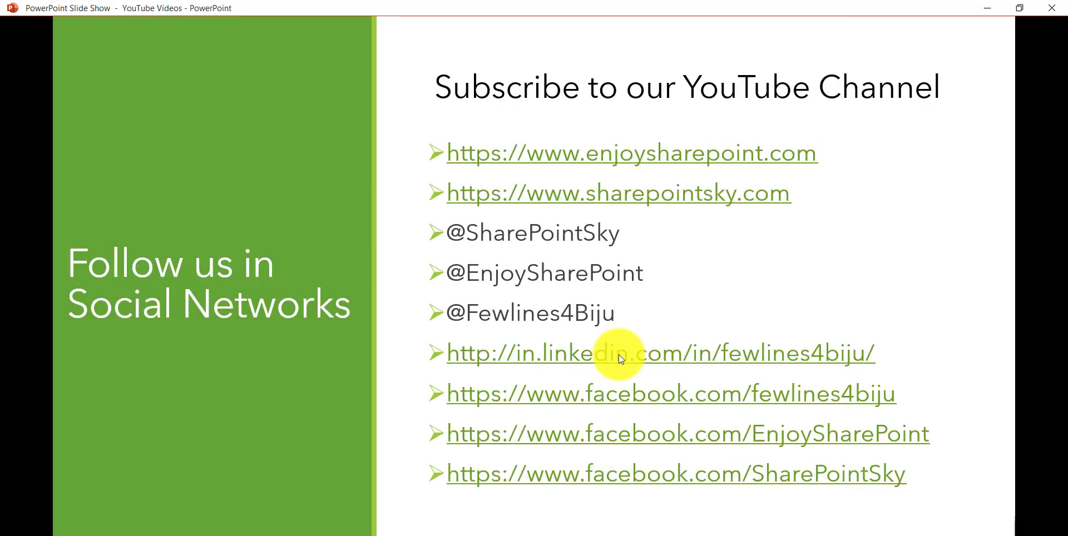